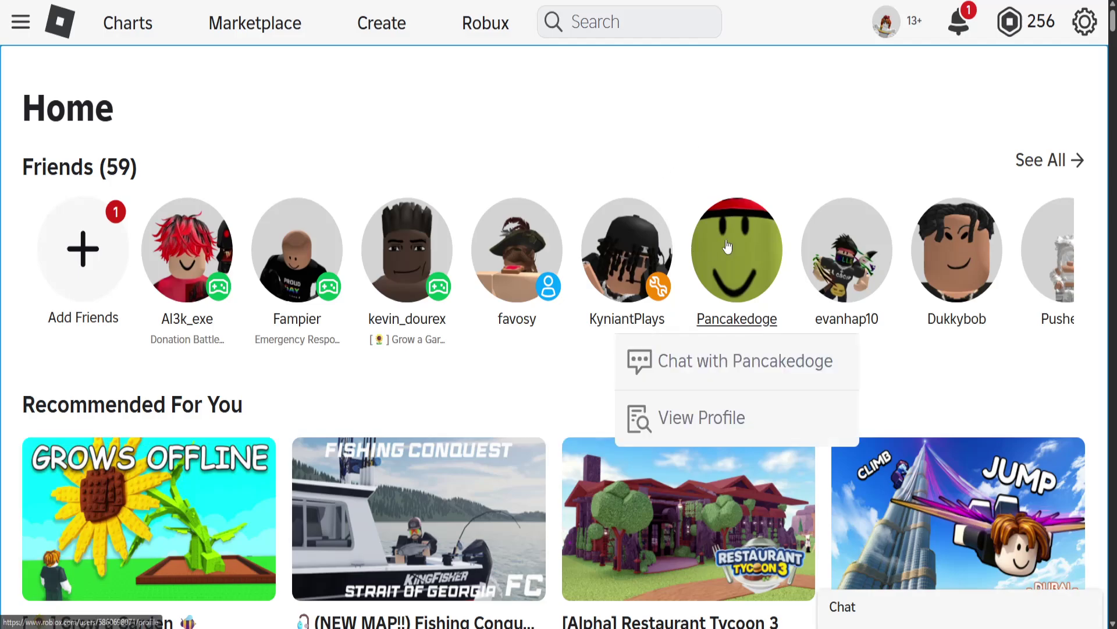
Search Windows for 'bluetooth' to find Bluetooth and other devices settings.
key("super")
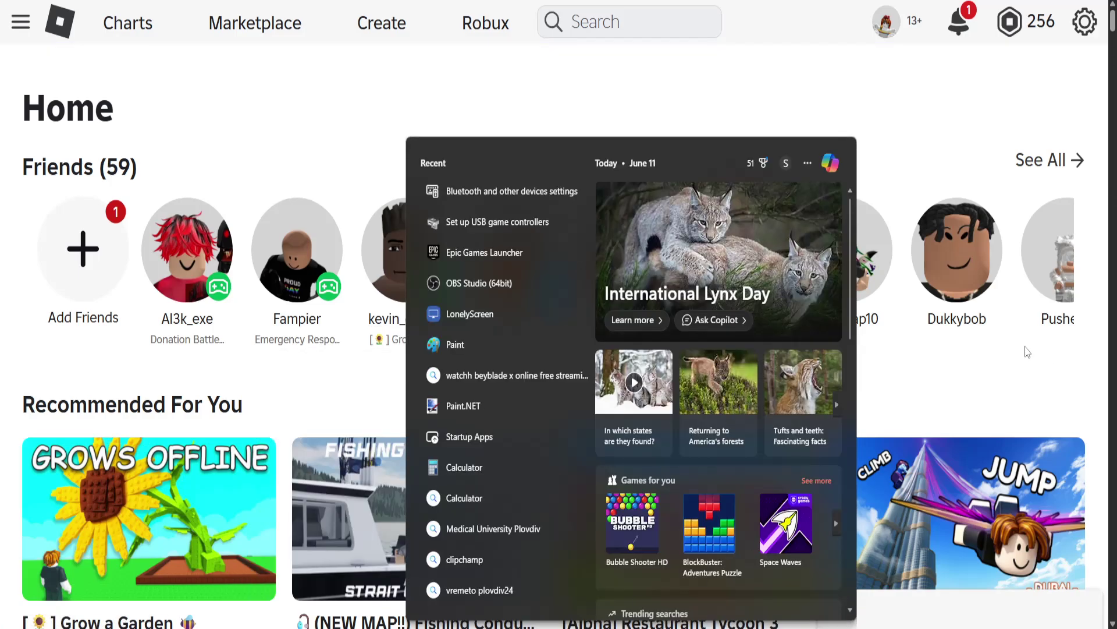
type("bluetooth")
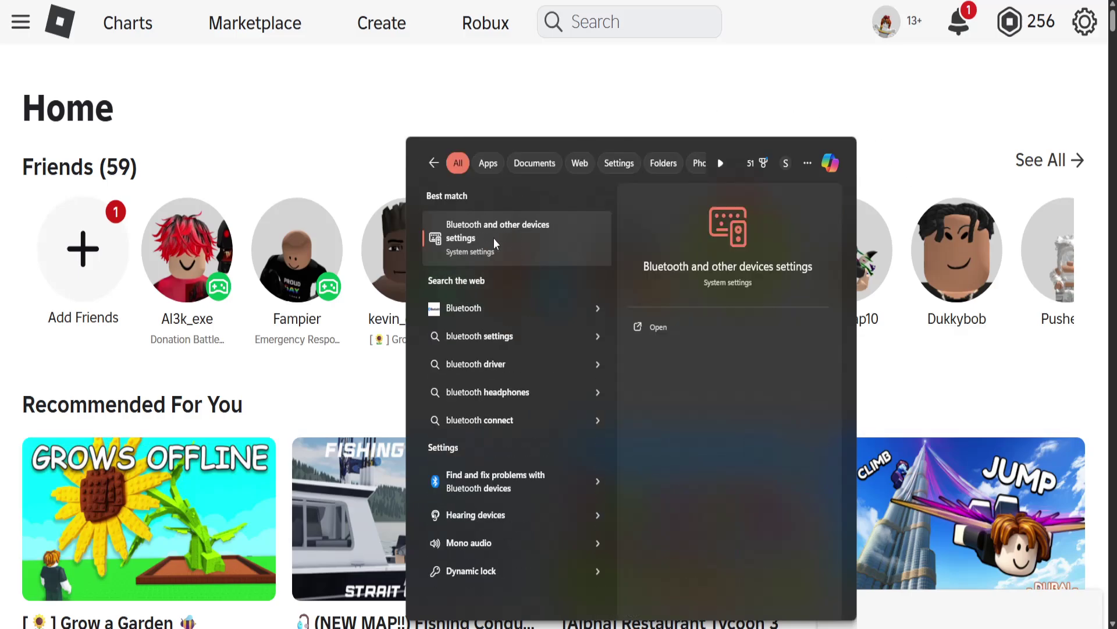
Try pairing a Bluetooth device from Bluetooth & devices, then dismiss the 'Couldn't connect' error.
left_click(514, 240)
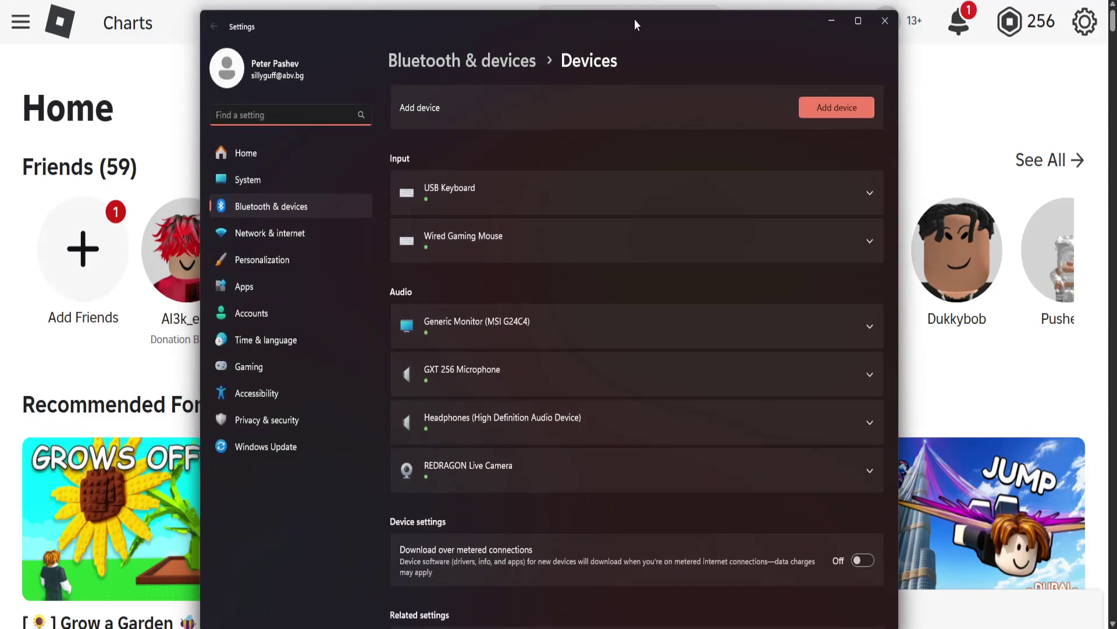
left_click(819, 113)
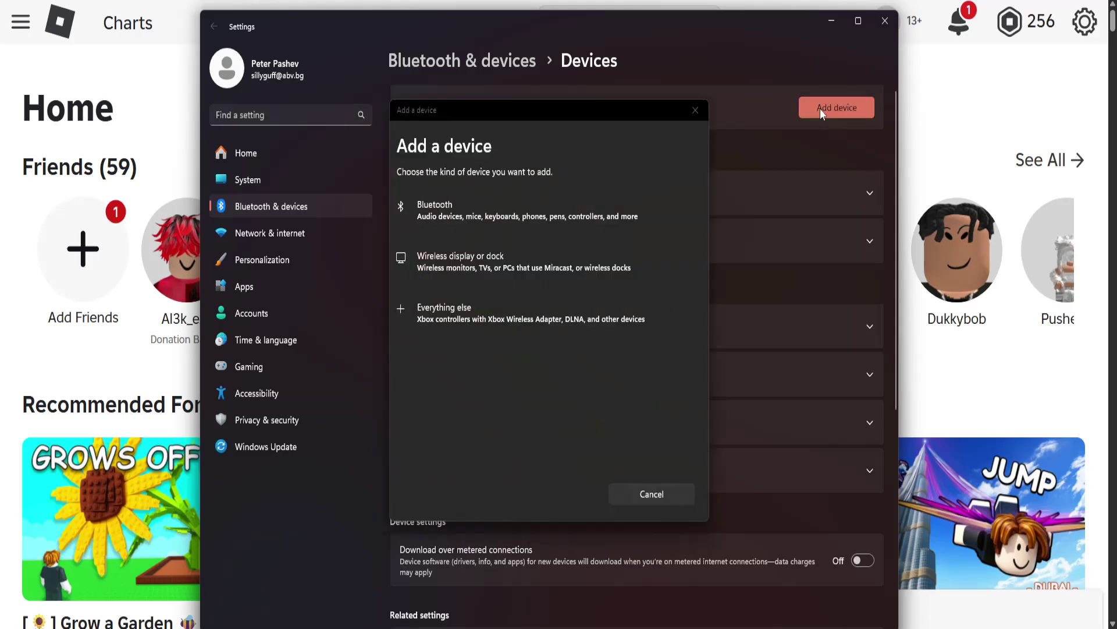
left_click(478, 210)
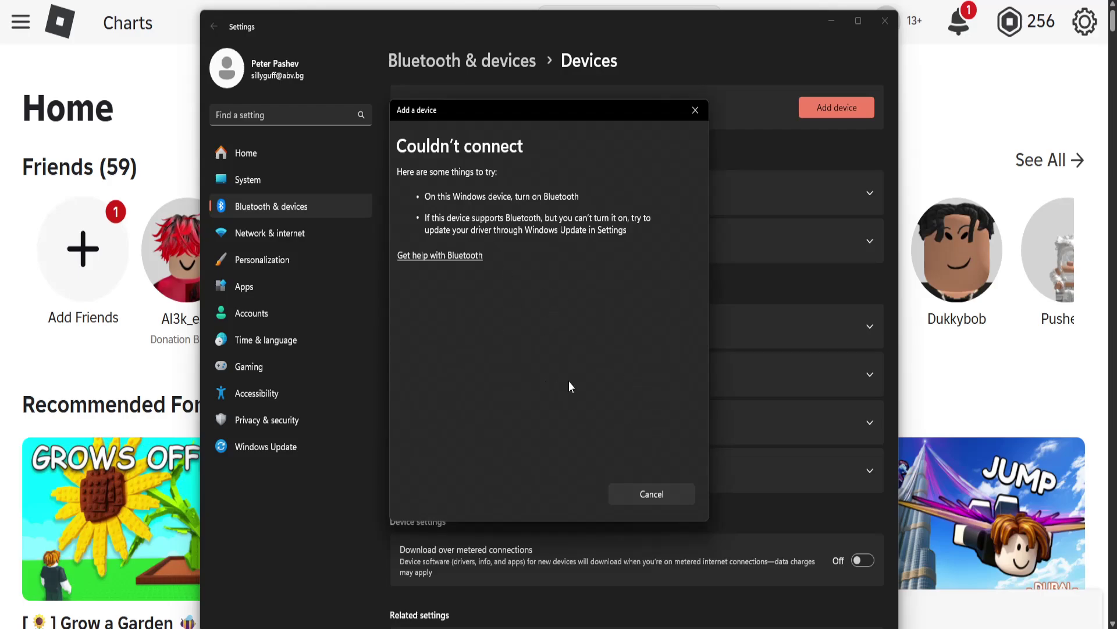
left_click(651, 496)
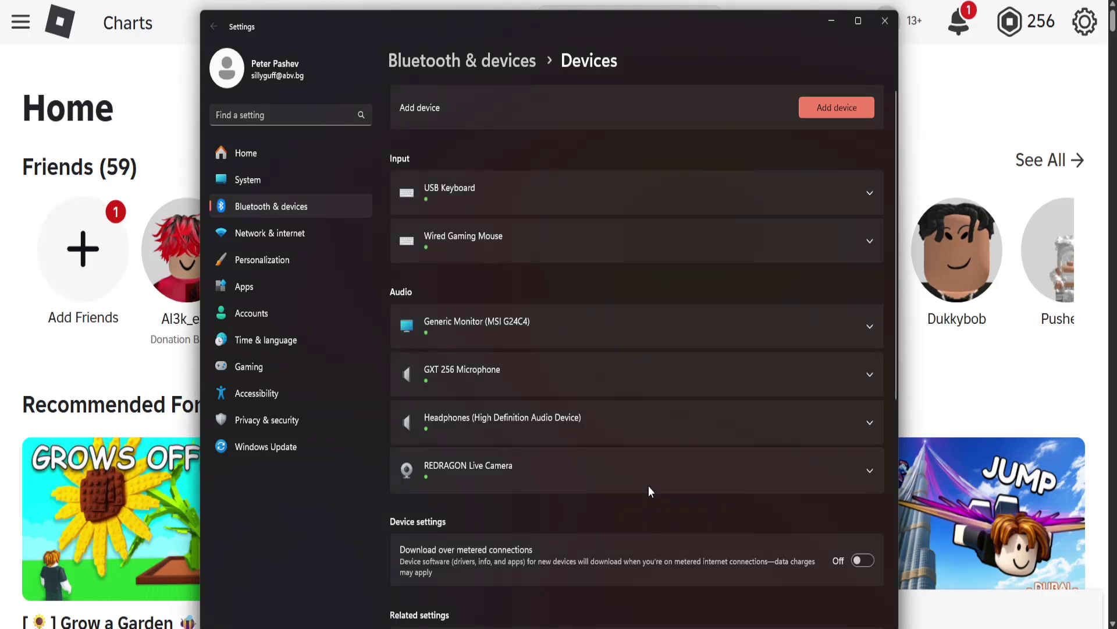
Close Settings and search Windows for 'set up usb game controllers'.
left_click(884, 27)
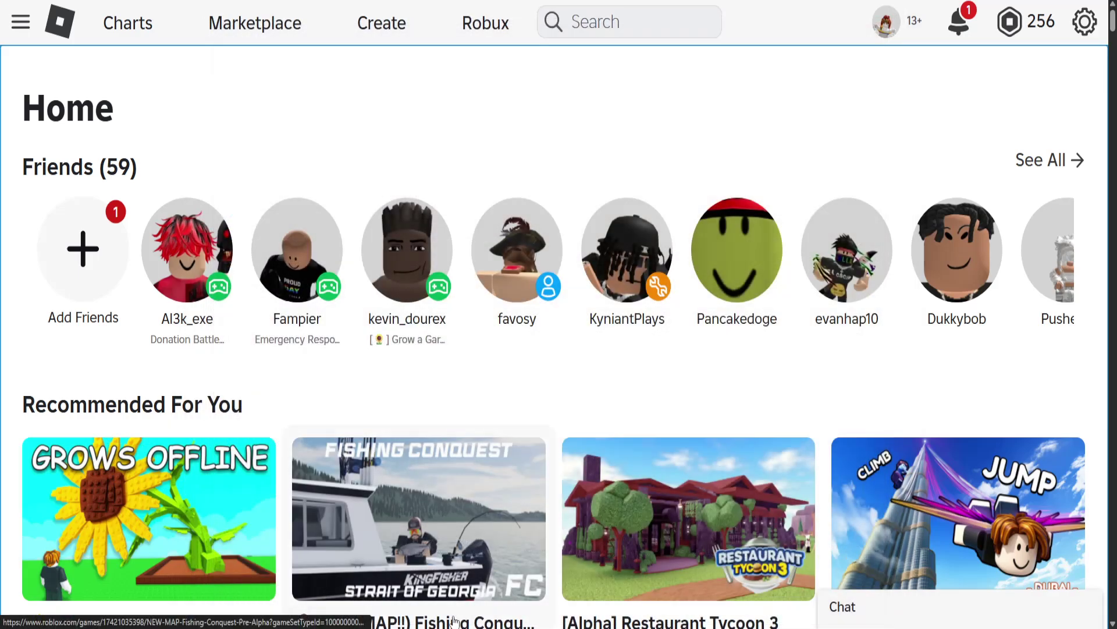
key("super")
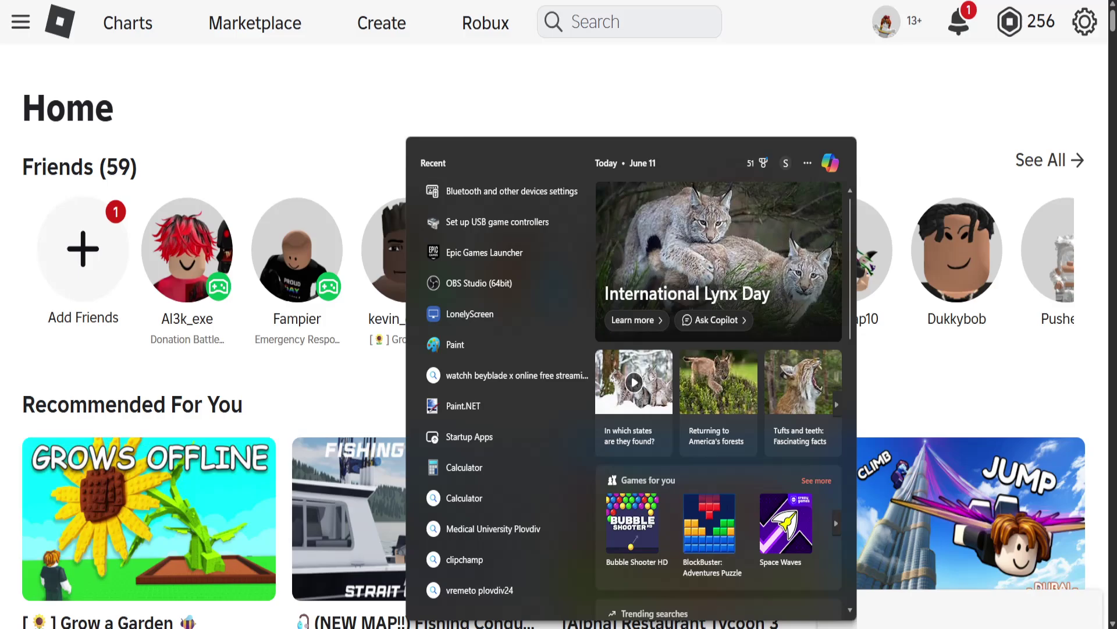
type("set up usb g")
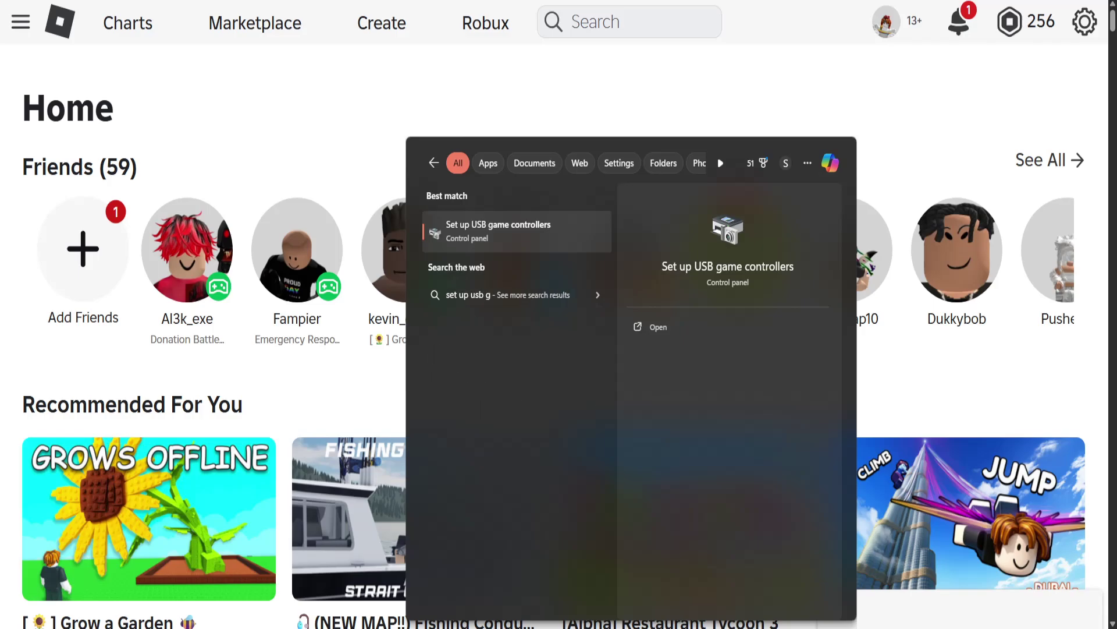
type("ame c")
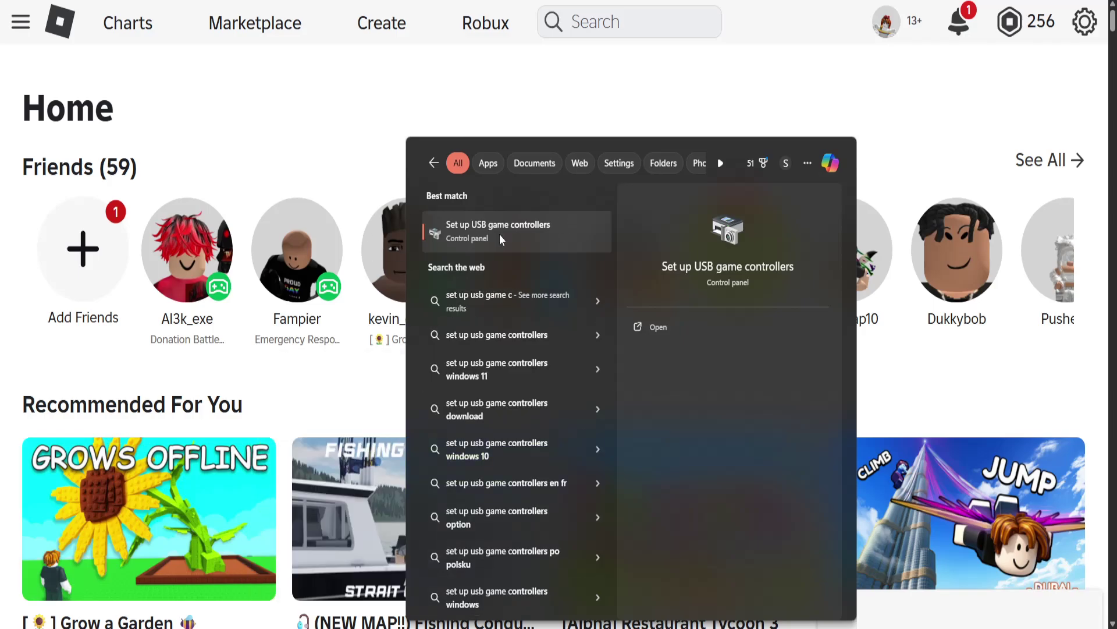
Leave the Game Controllers preferred device for older programs at (none), then close the panel.
left_click(499, 234)
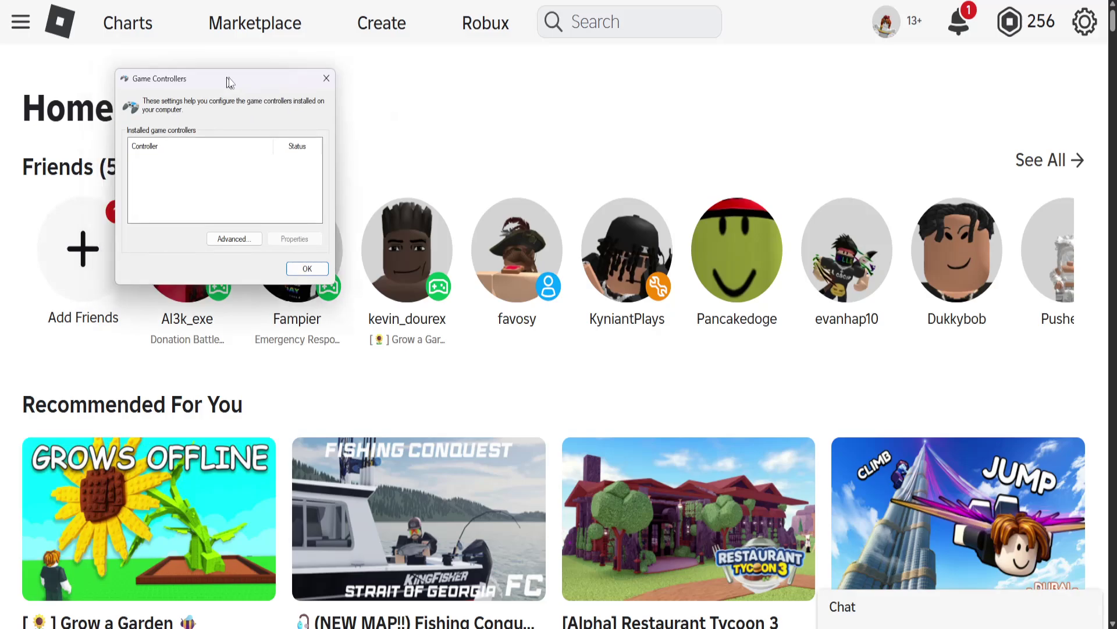
left_click_drag(204, 71, 524, 90)
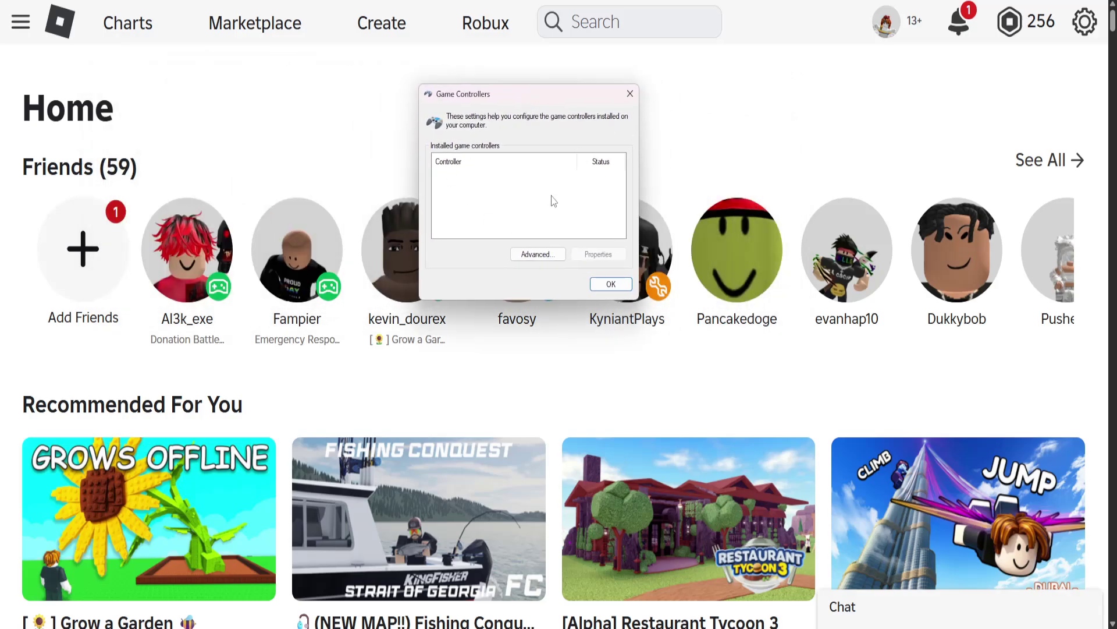
left_click(538, 253)
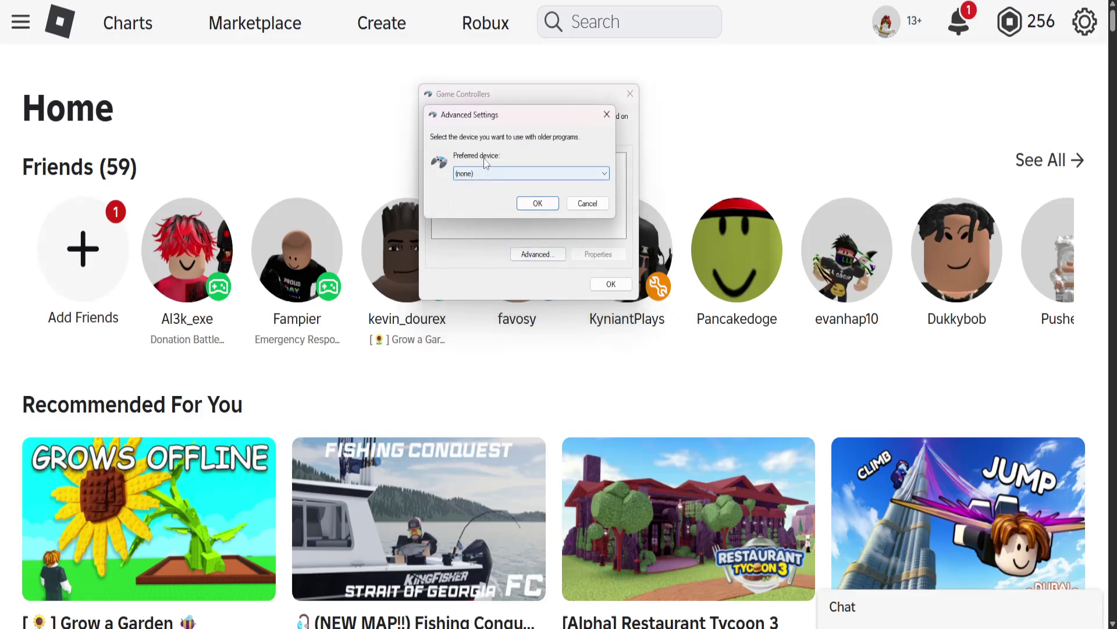
left_click(524, 173)
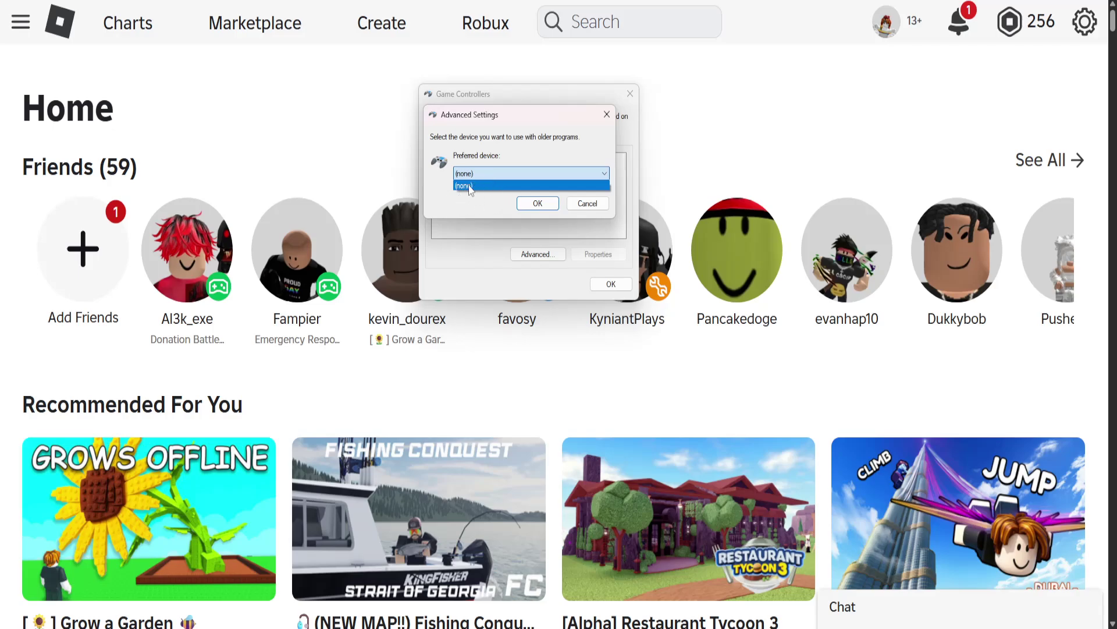
left_click(500, 186)
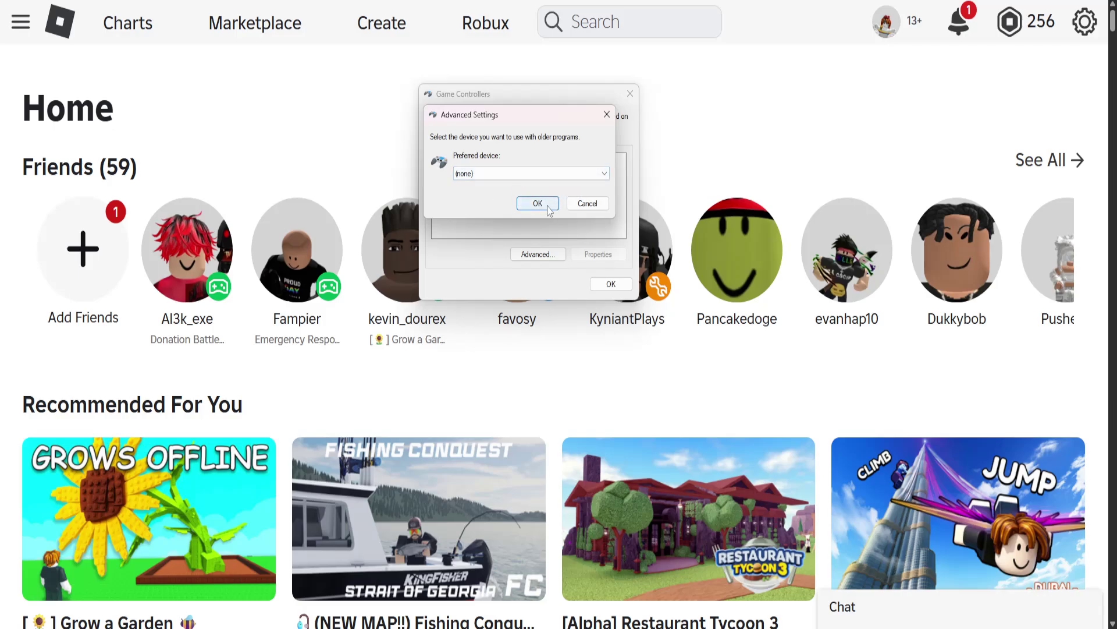
left_click(537, 203)
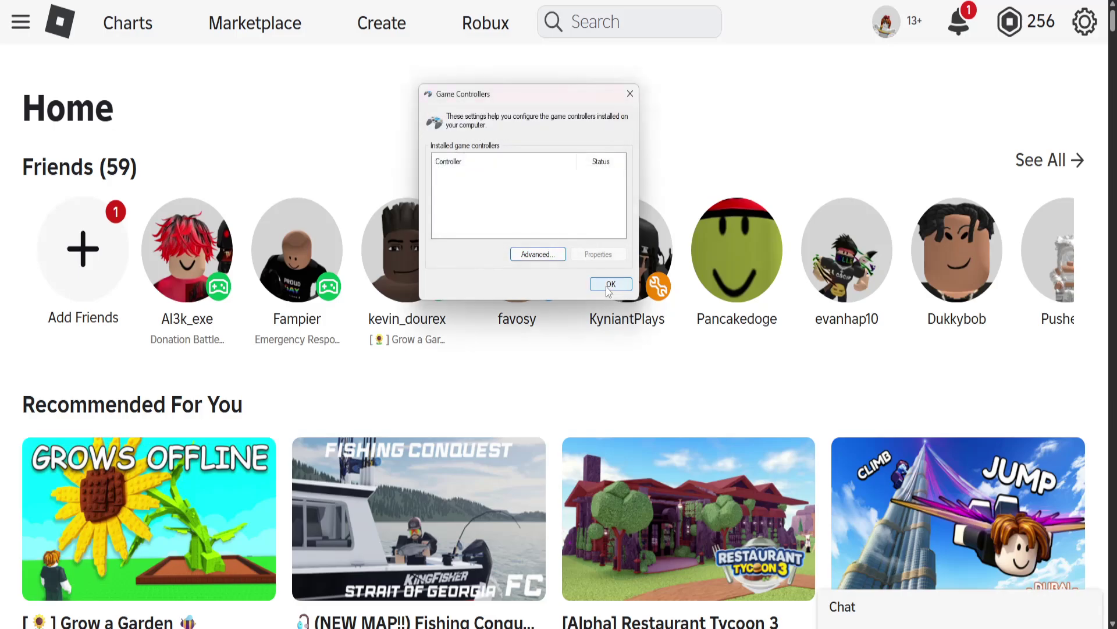
left_click(610, 284)
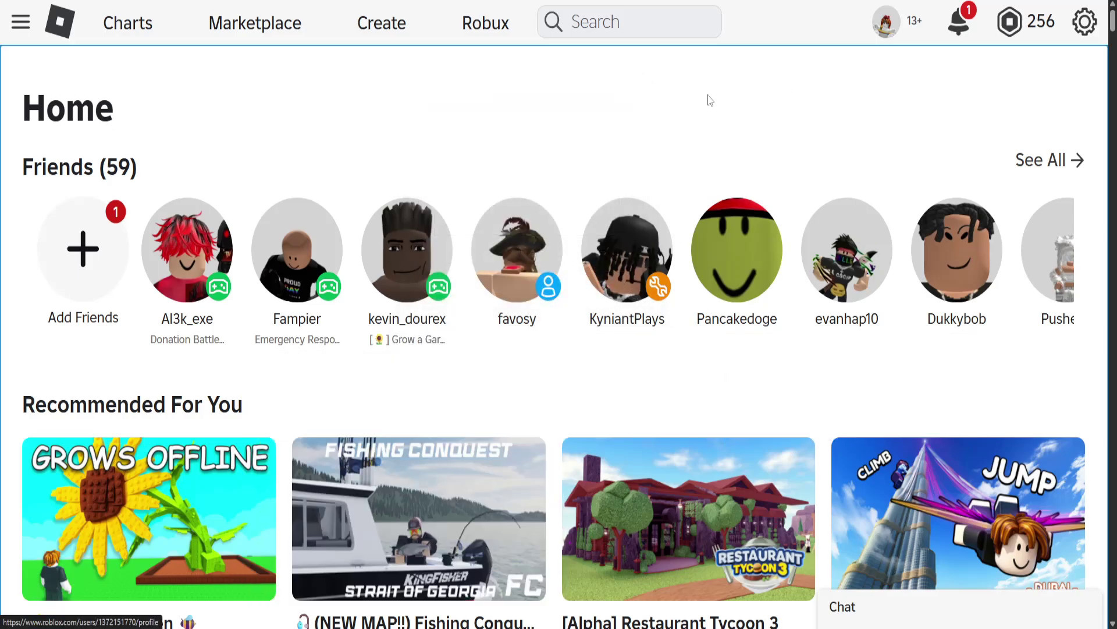
scroll(682, 157, "down", 3)
scroll(682, 156, "up", 5)
scroll(184, 261, "down", 2)
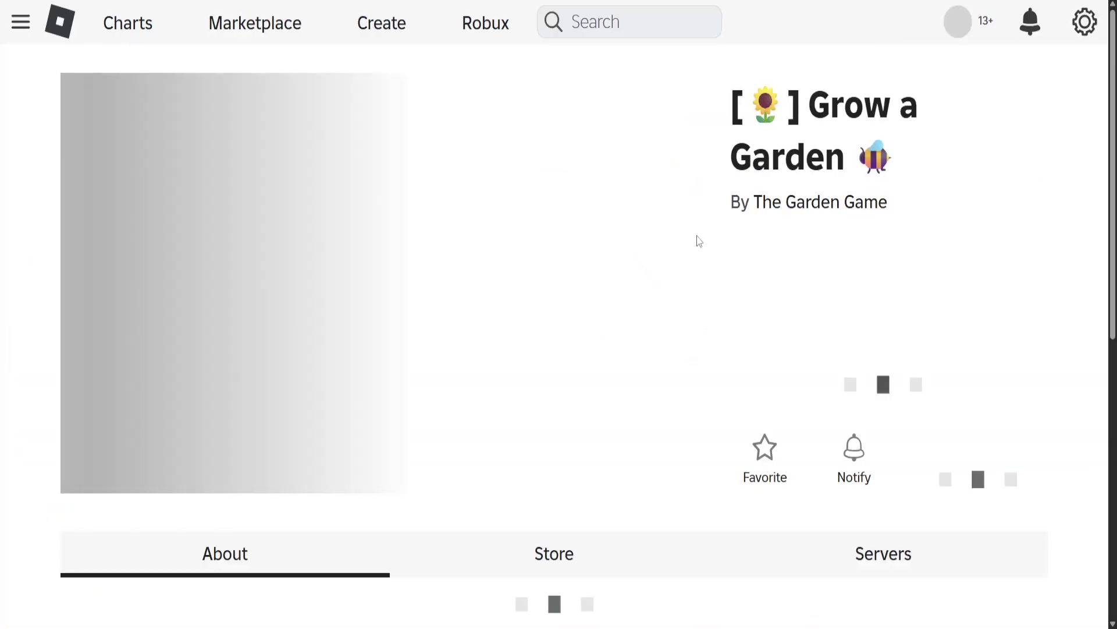
scroll(697, 241, "down", 2)
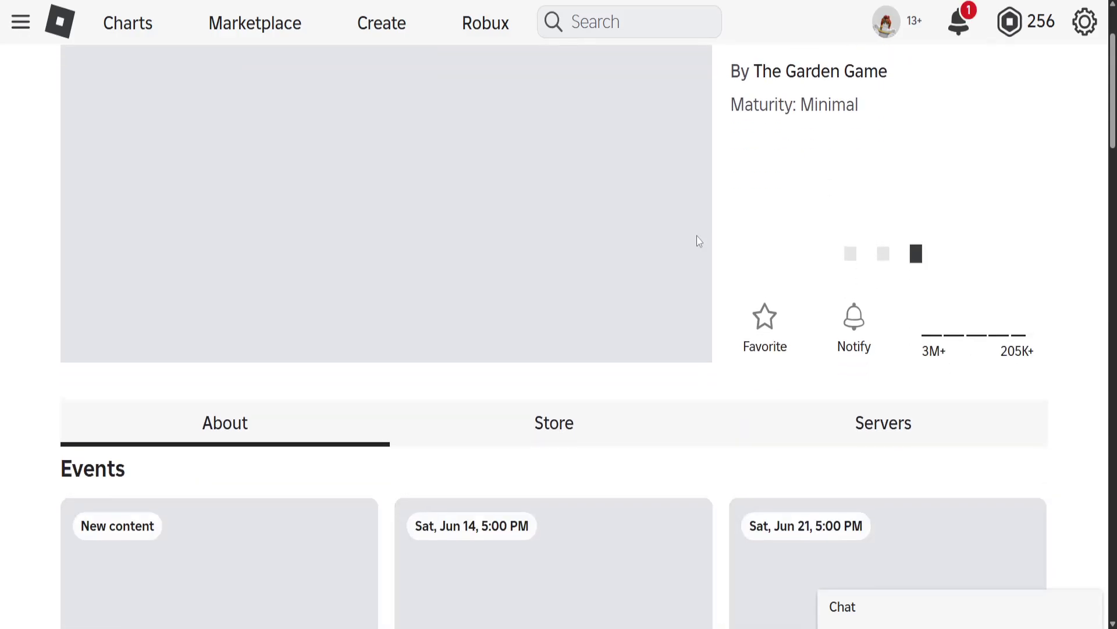
scroll(697, 236, "up", 2)
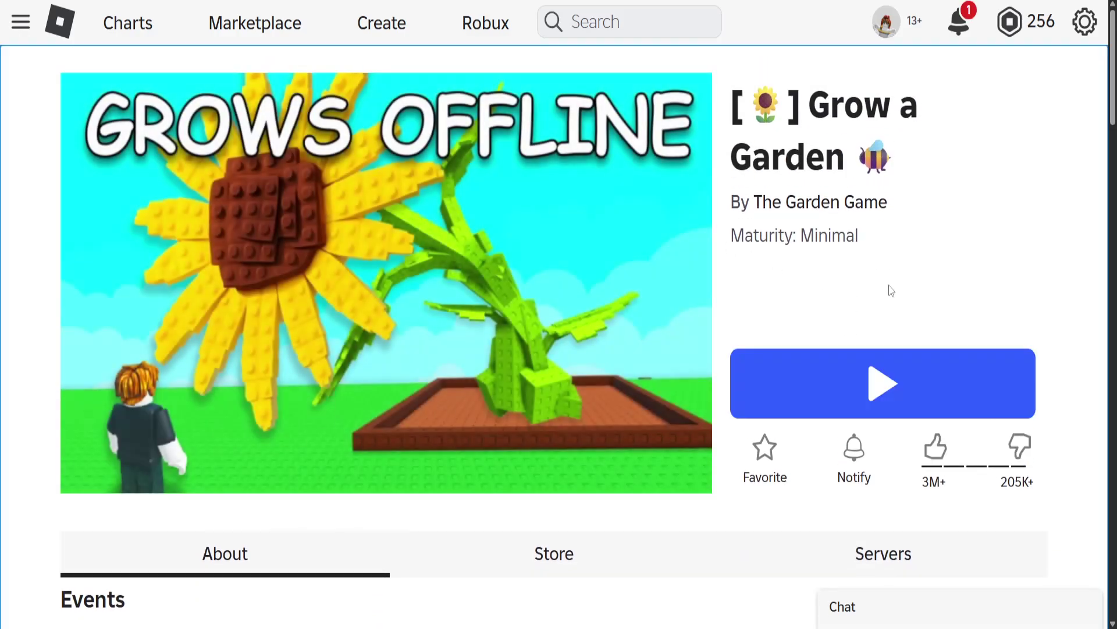